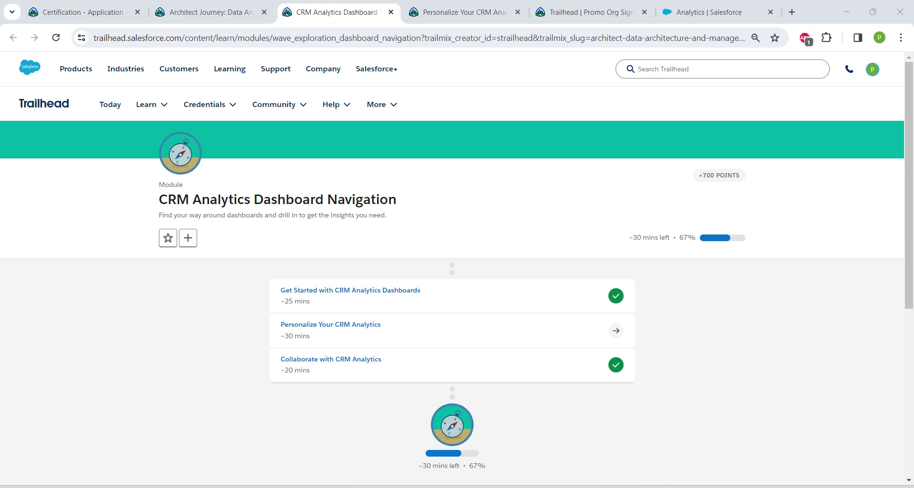
Review the CRM Analytics Dashboard Navigation module title and scroll through the Architect Journey trailmix
drag(159, 200, 397, 199)
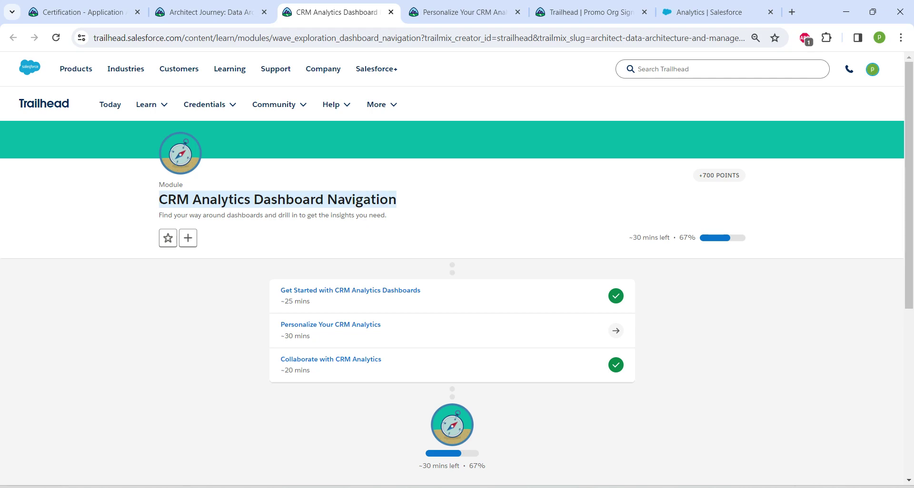
click(209, 11)
scroll(452, 285, up, 20)
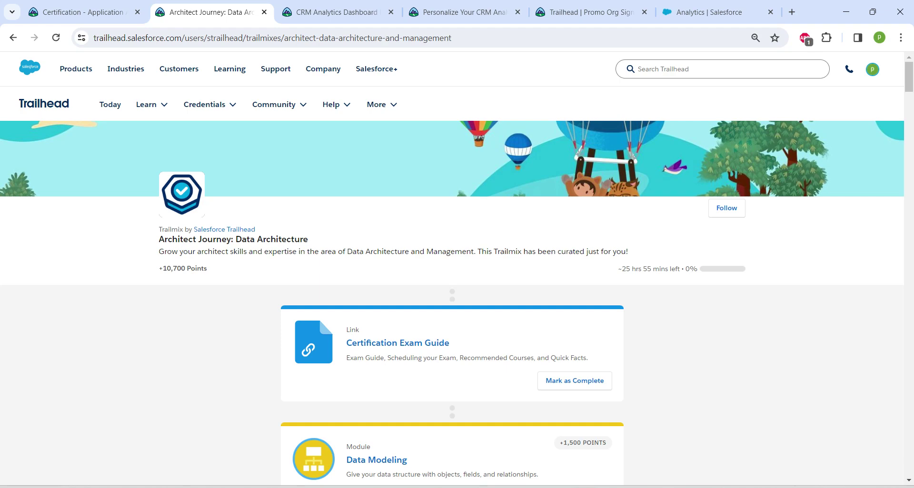
scroll(452, 285, down, 20)
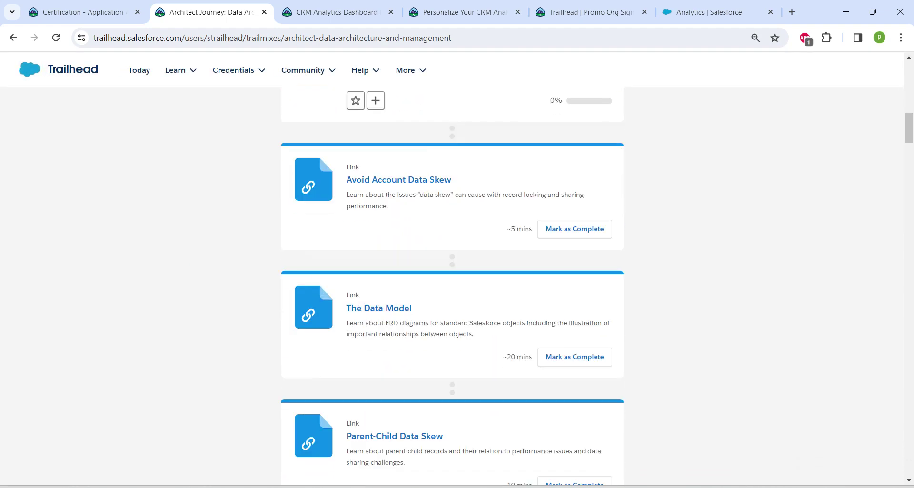
scroll(452, 286, down, 15)
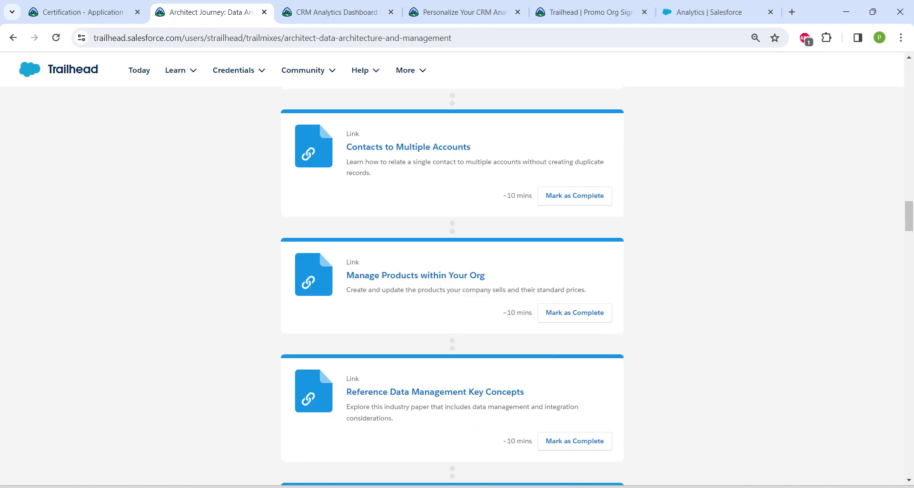
Return to the module and move on to the Personalize Your CRM Analytics unit
key(ctrl+Tab)
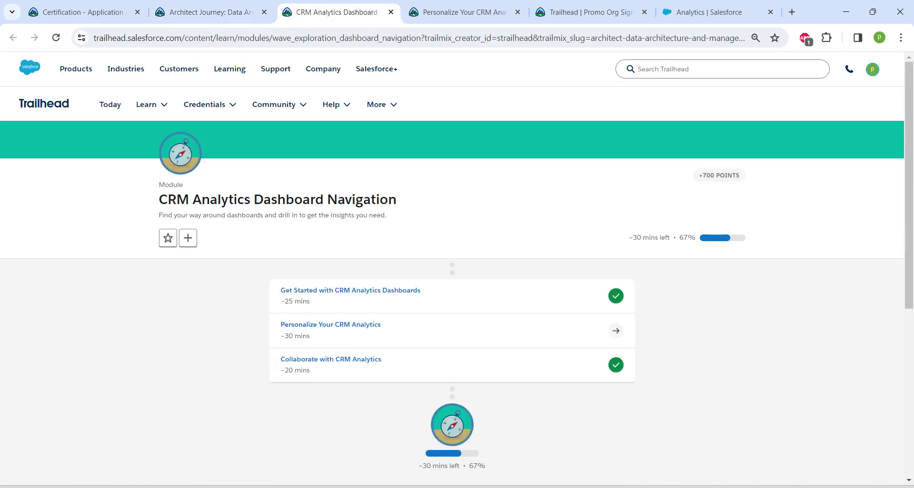
drag(281, 325, 381, 326)
key(ctrl+Tab)
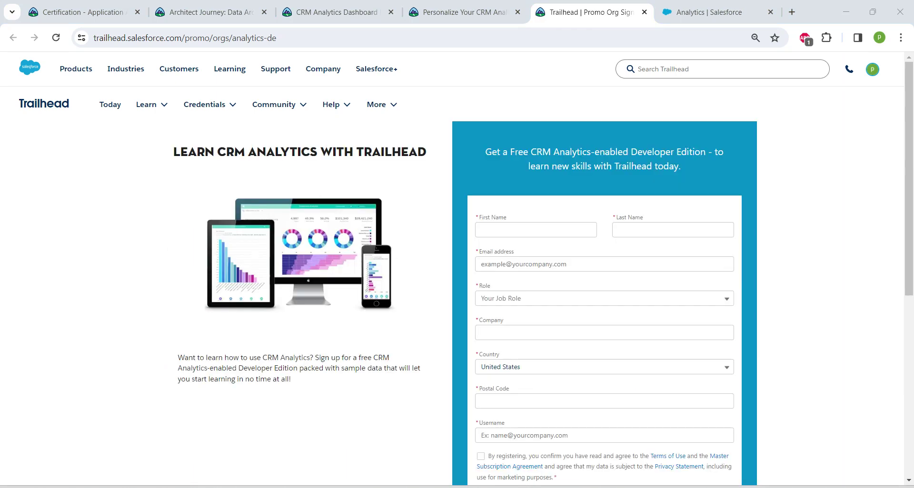
Enter your first name and e-mail, accept the terms of use, and submit the Developer Edition sign-up
click(535, 230)
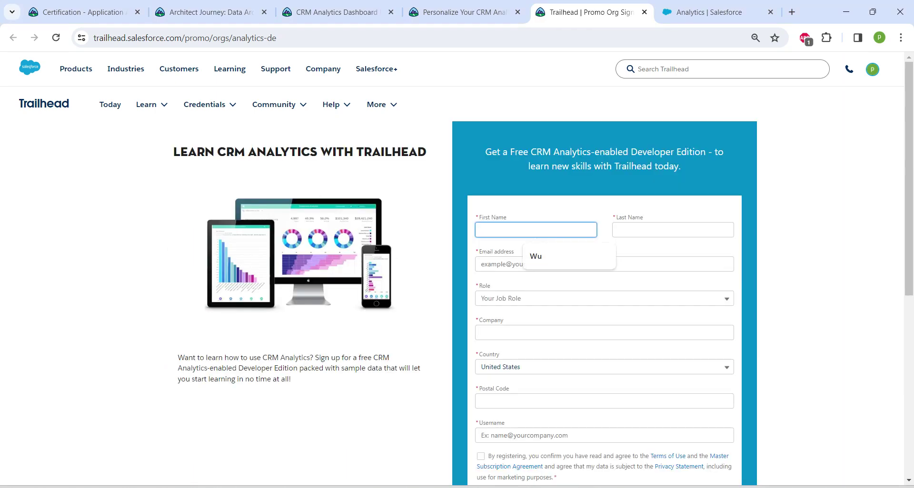
text(prathiksa)
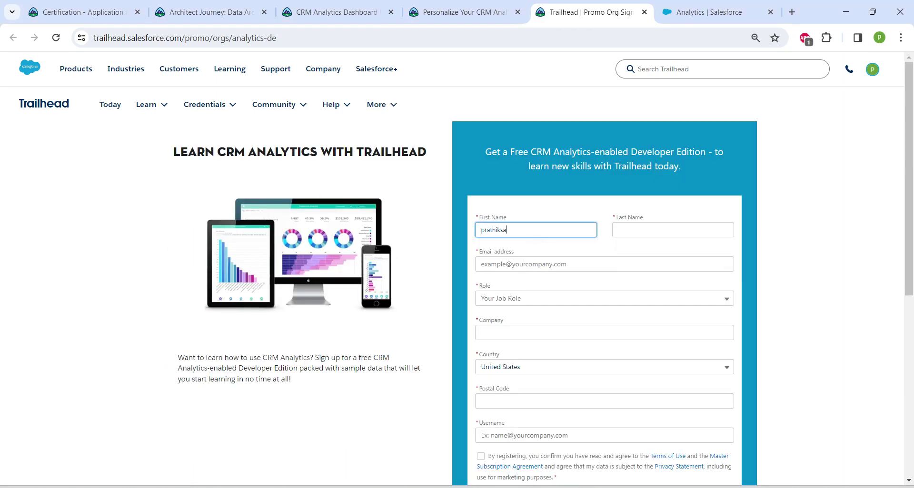
text(a)
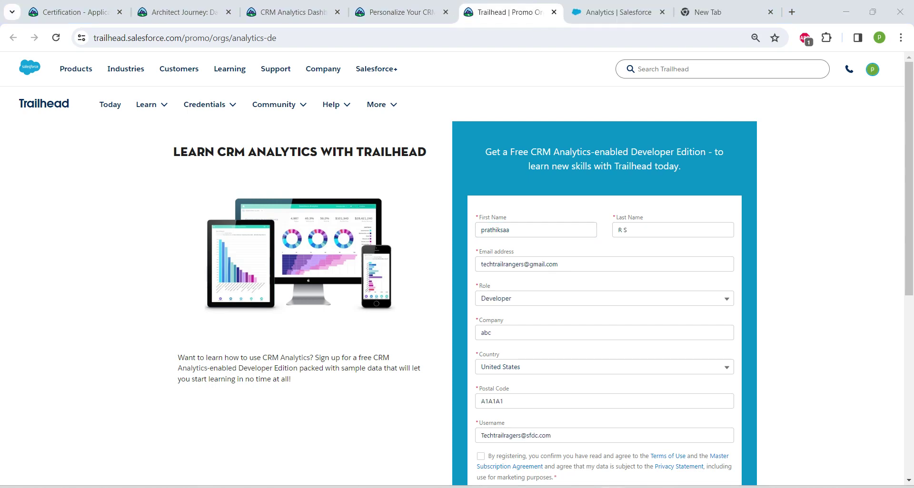
click(595, 264)
key(shift+Left)
key(shift+Left)
key(shift+Left)
key(shift+Left)
key(shift+Left)
key(shift+Left)
key(shift+Left)
key(shift+Left)
key(shift+Left)
key(shift+Left)
key(shift+Left)
key(shift+Left)
key(shift+Left)
key(shift+Left)
key(shift+Left)
key(shift+Left)
key(shift+Left)
key(shift+Left)
key(shift+Left)
key(shift+Left)
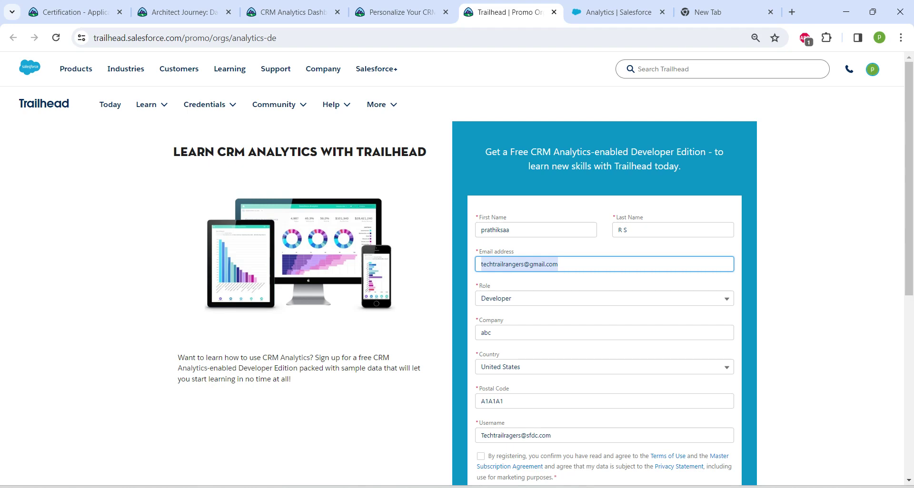
scroll(457, 268, down, 1)
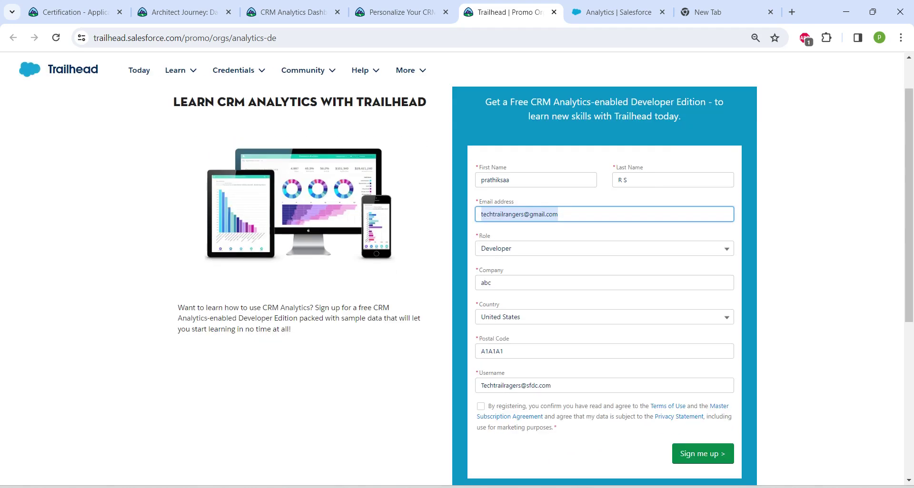
click(480, 406)
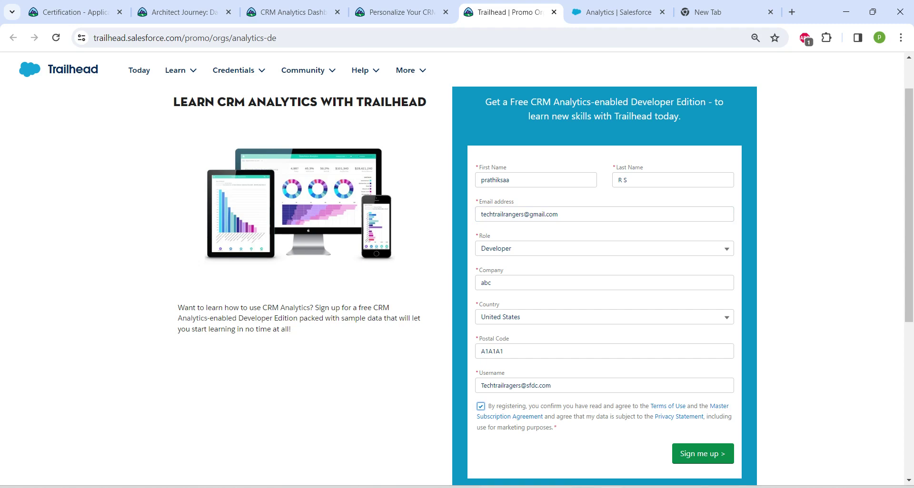
scroll(457, 269, down, 3)
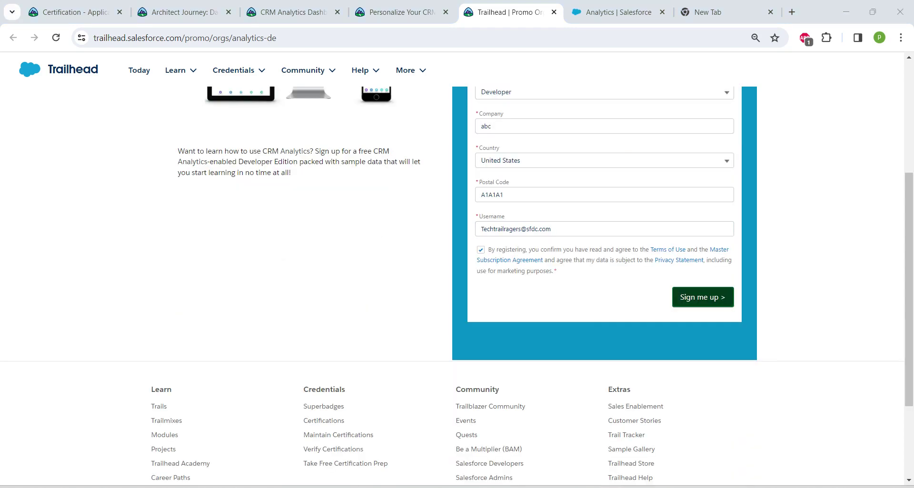
click(702, 297)
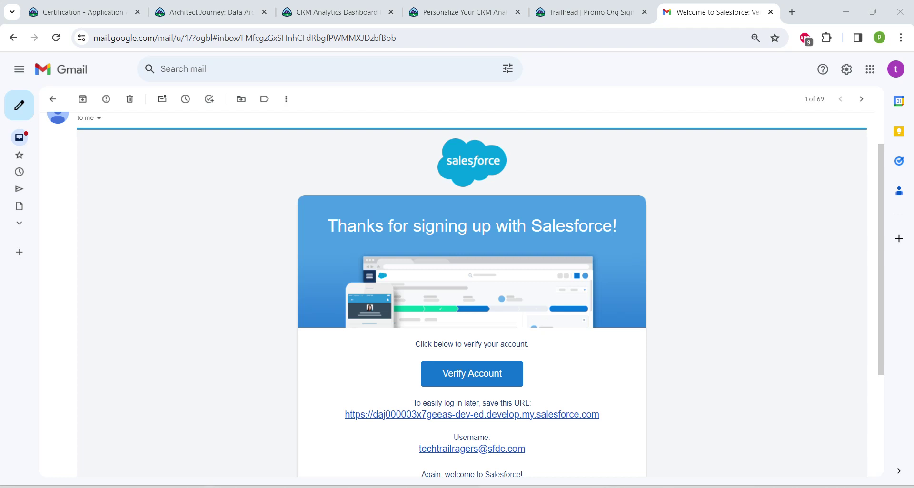
Select the new org's username in the welcome e-mail to copy it
drag(419, 449, 525, 449)
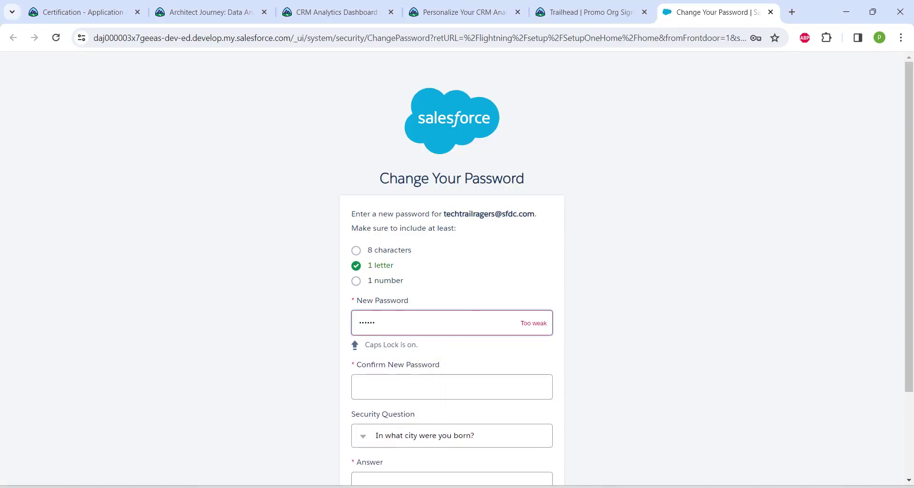
Enter and confirm a new password, type a security-question answer, and save the change
text(•••)
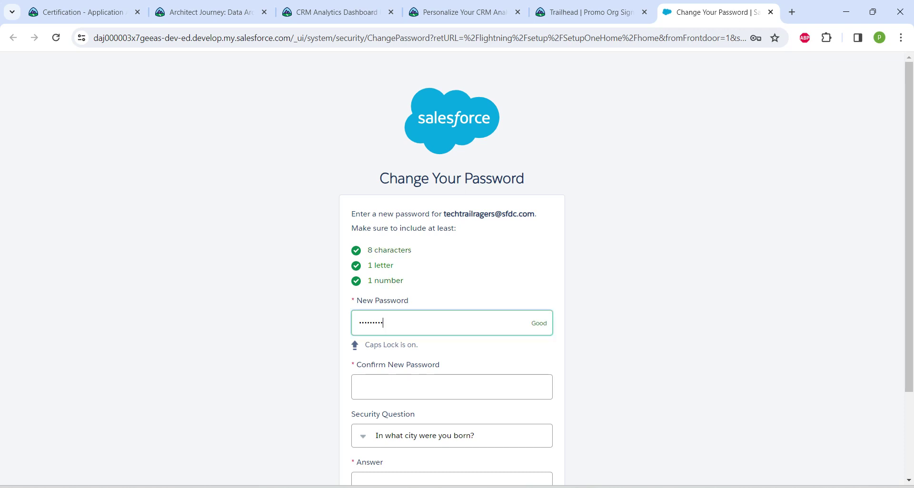
click(451, 387)
text(••••••••)
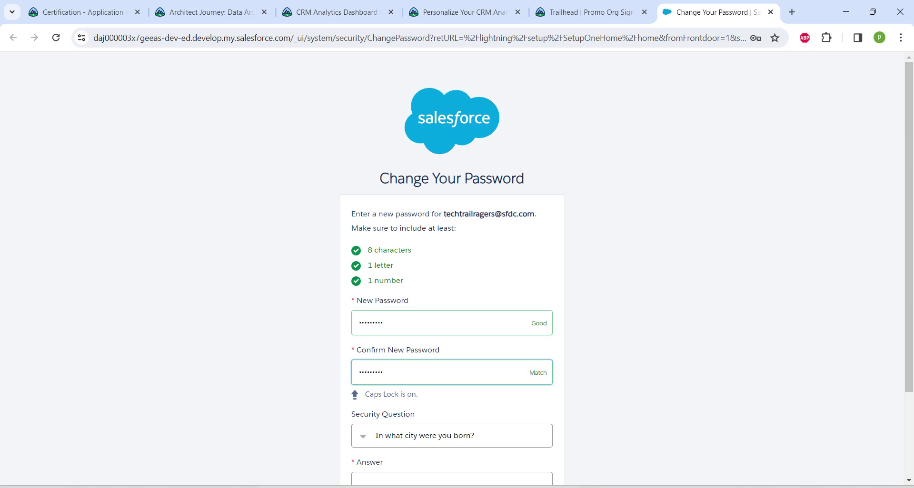
scroll(452, 285, down, 2)
click(381, 385)
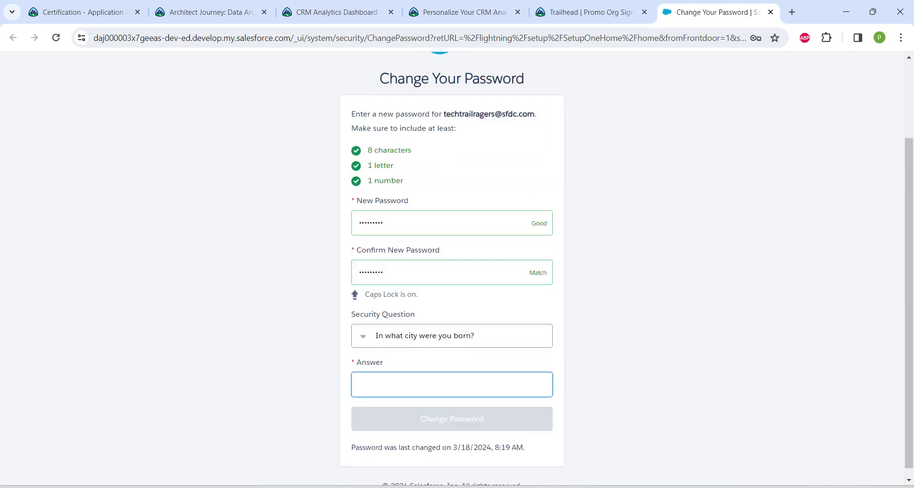
text(abc)
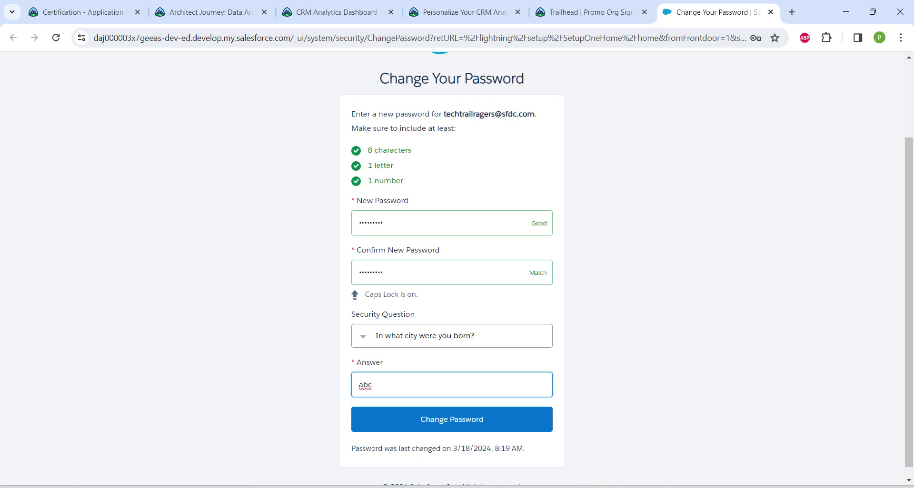
click(452, 419)
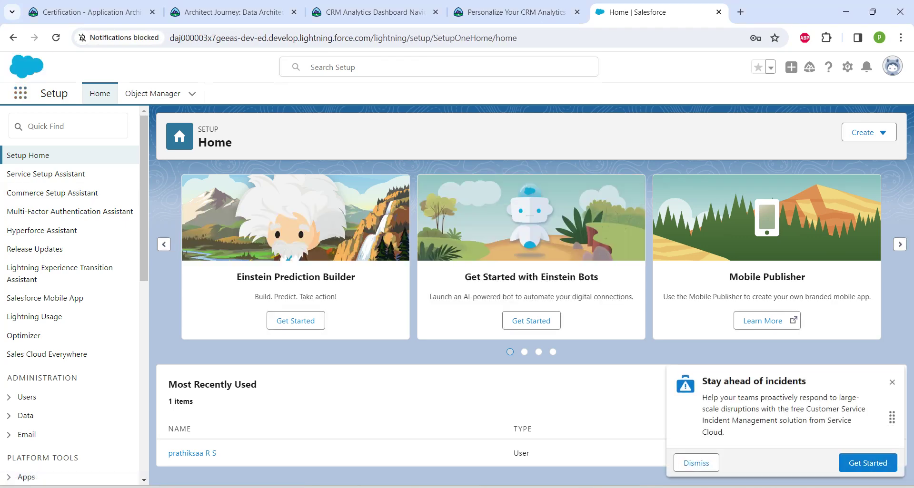
Launch Analytics from the App Launcher, browse all content, and filter the list to dashboards
click(20, 92)
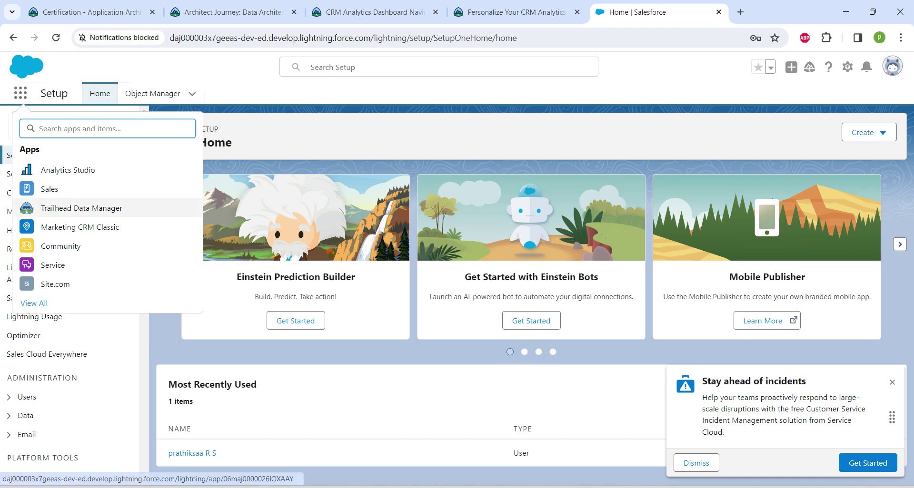
text(analytics)
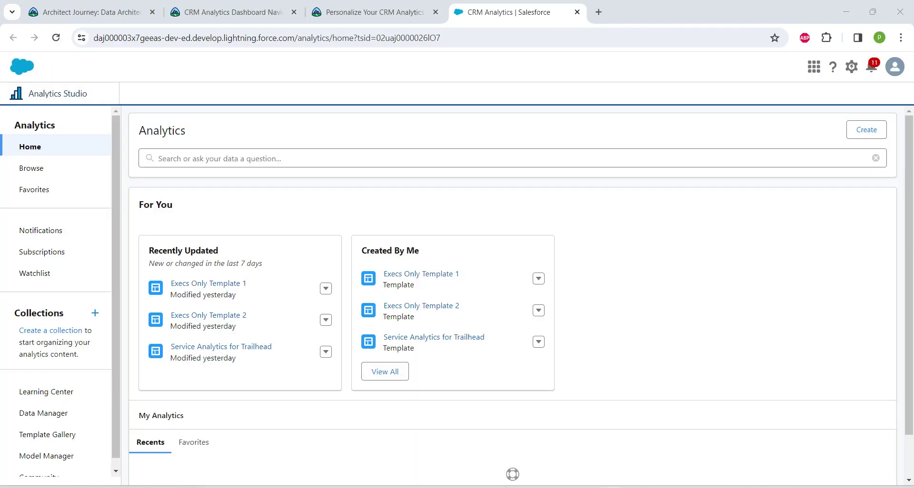
click(31, 168)
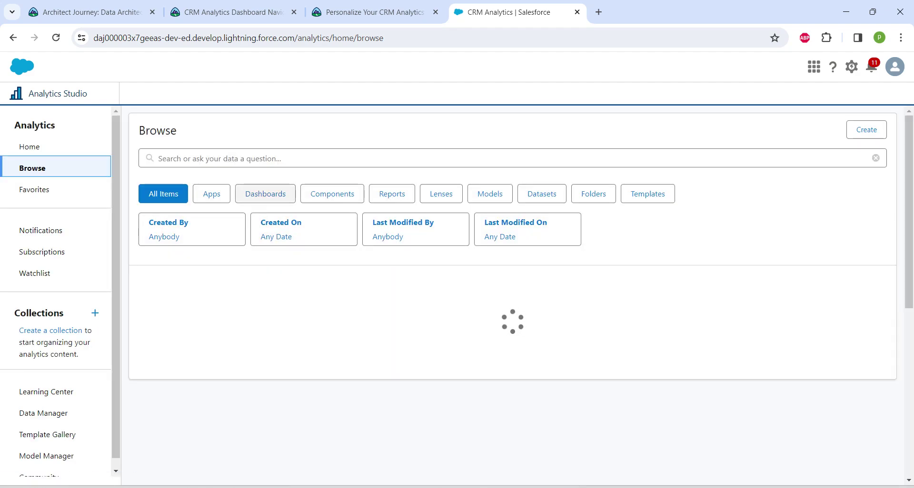
click(265, 194)
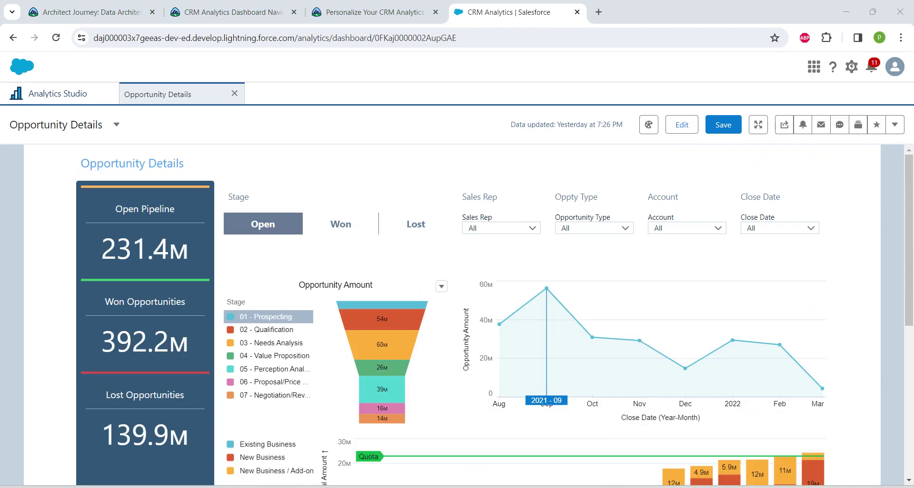
Start a new notification from the Lost Opportunities widget's action menu
scroll(267, 286, down, 2)
click(198, 288)
click(156, 327)
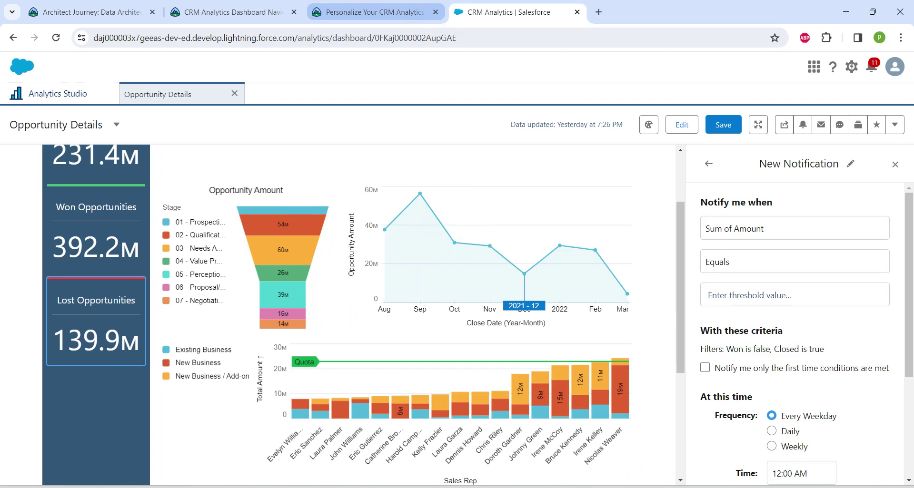
Copy 'Lost Opportunities' from the challenge text and set it as the notification title
key(ctrl+shift+Tab)
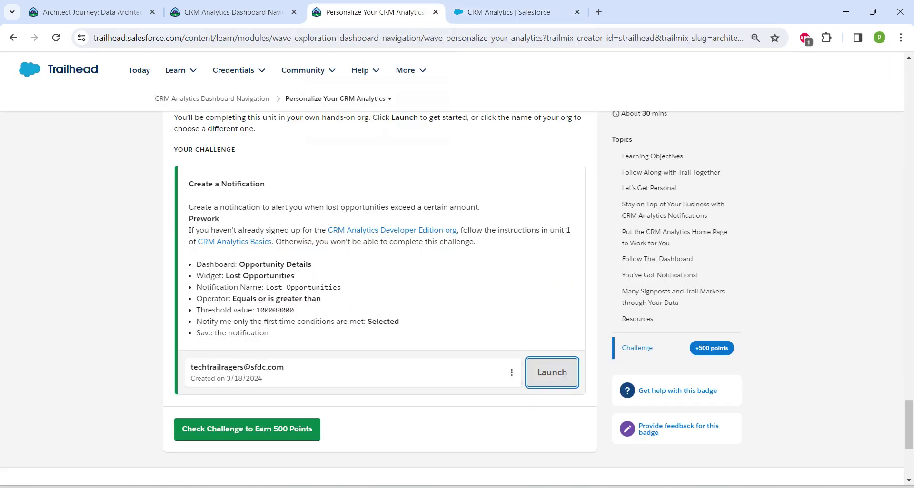
drag(265, 287, 341, 288)
key(ctrl+c)
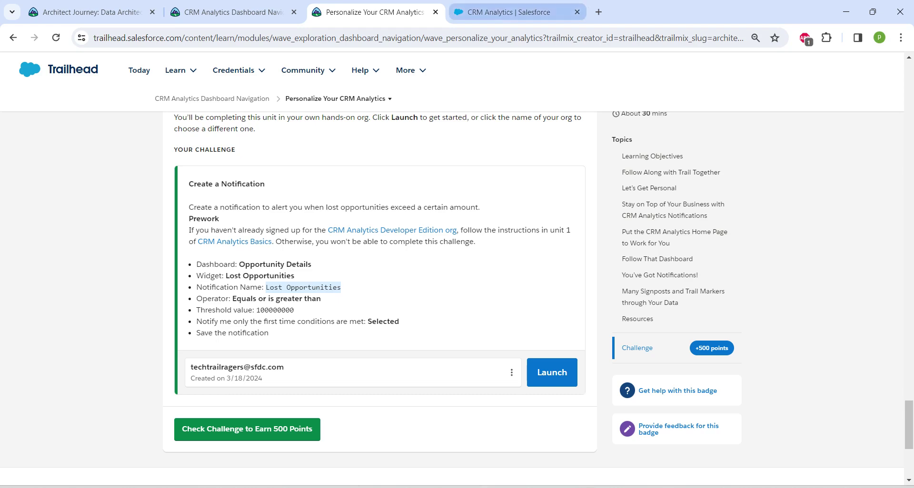
key(ctrl+Tab)
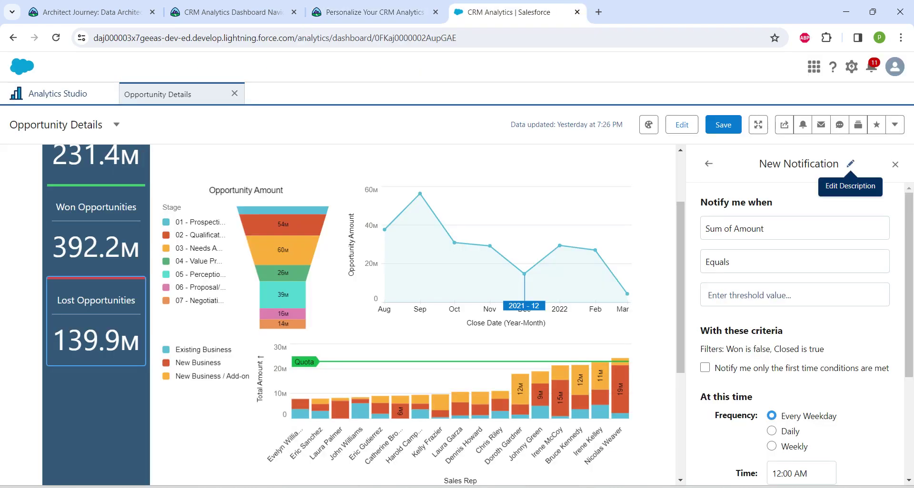
click(850, 164)
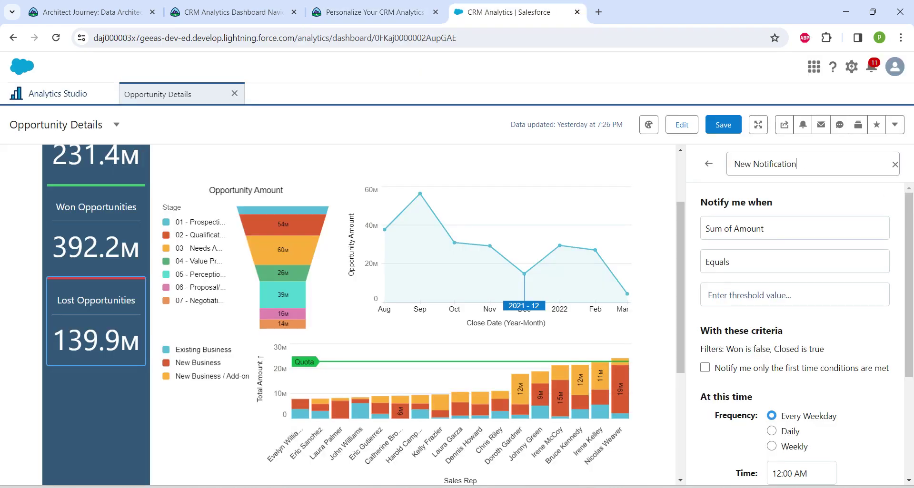
key(ctrl+a)
key(ctrl+v)
key(Return)
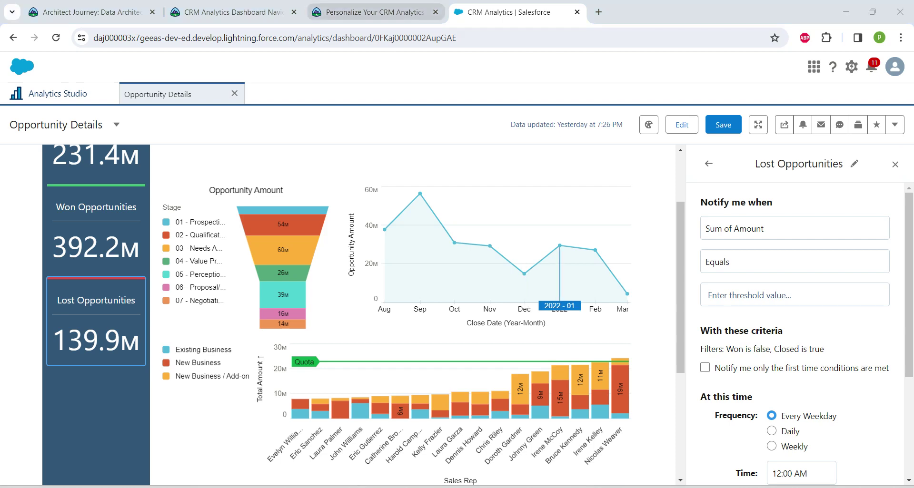
Set the condition to 'Equals or is greater than' 100000000, copying the threshold from the challenge
click(367, 12)
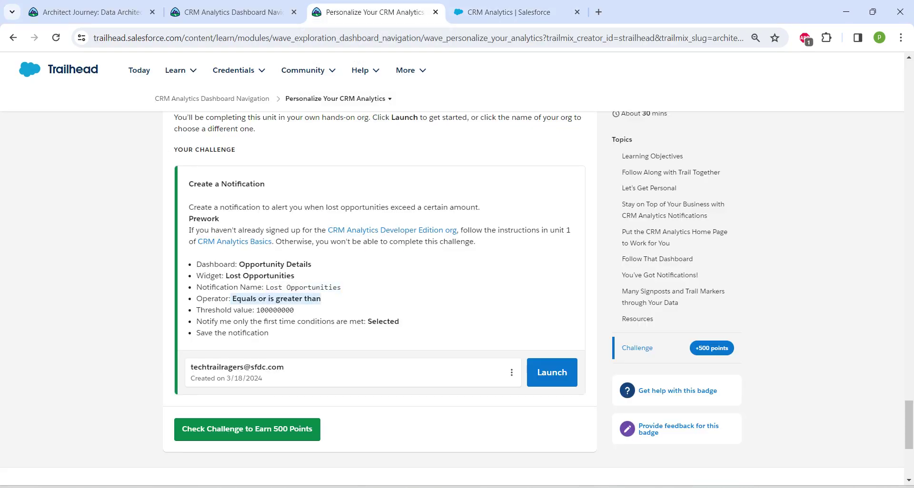
click(505, 12)
click(794, 262)
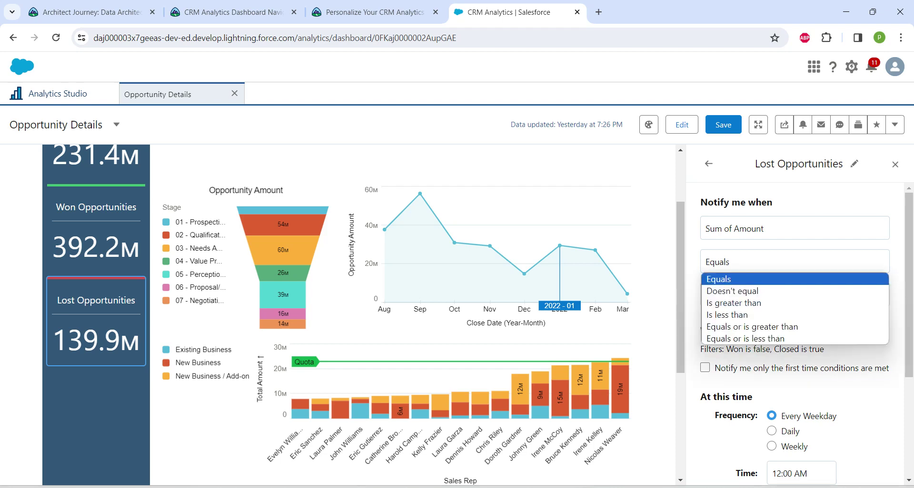
key(Return)
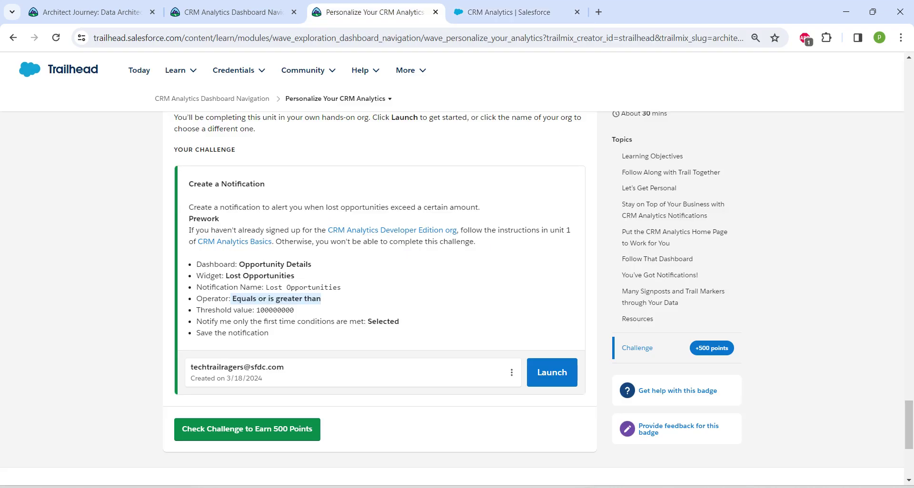
click(371, 12)
drag(256, 310, 294, 309)
key(ctrl+c)
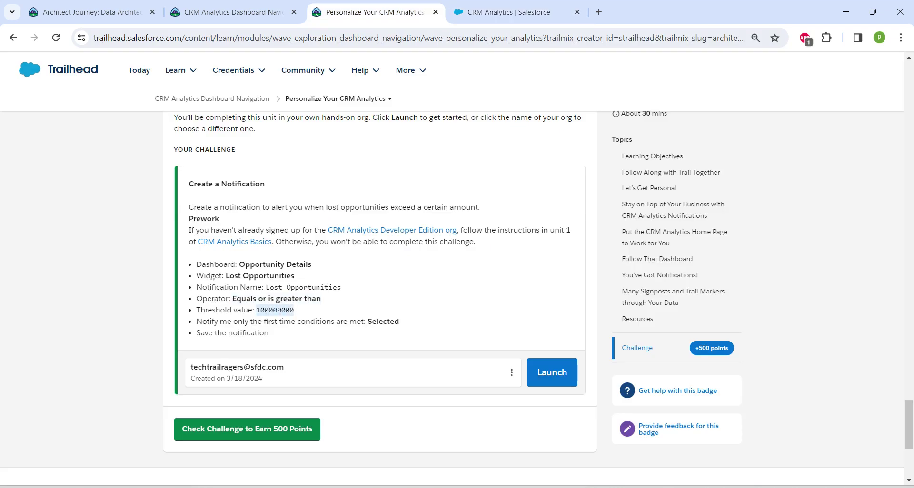
click(508, 12)
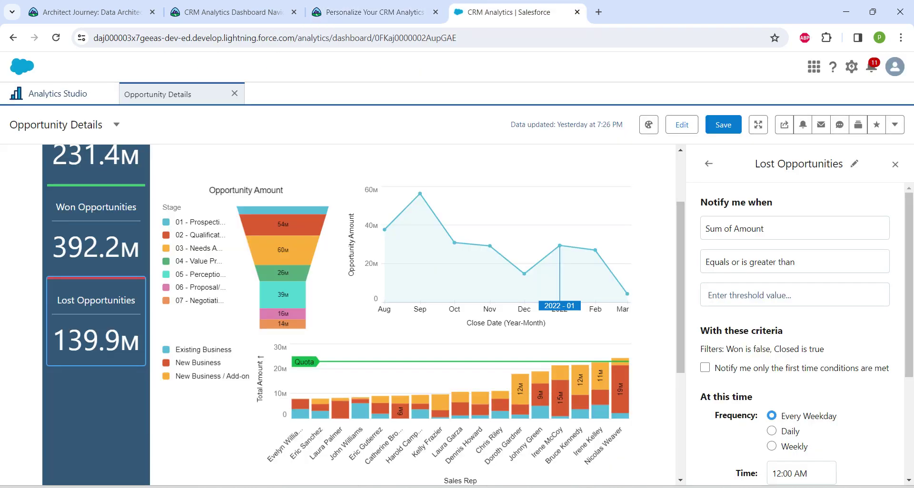
click(794, 295)
key(ctrl+v)
Enable 'Notify me only the first time' and save the Lost Opportunities notification
scroll(794, 309, down, 1)
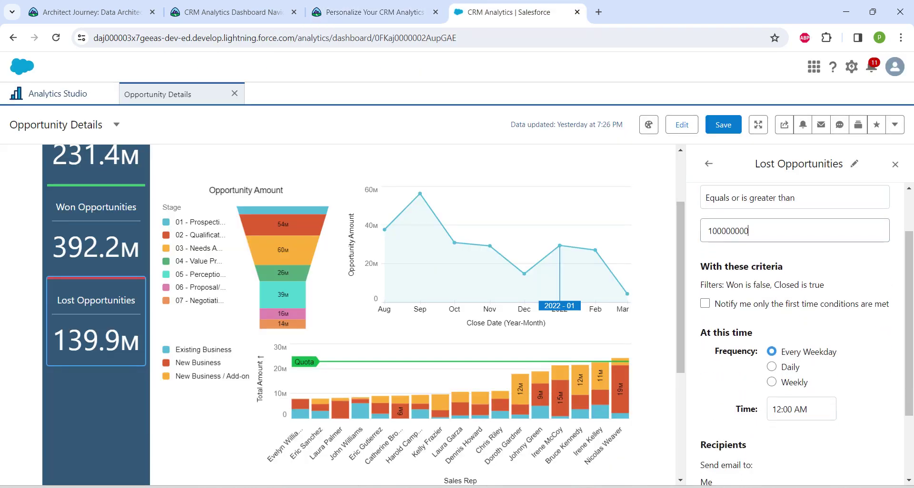
click(705, 304)
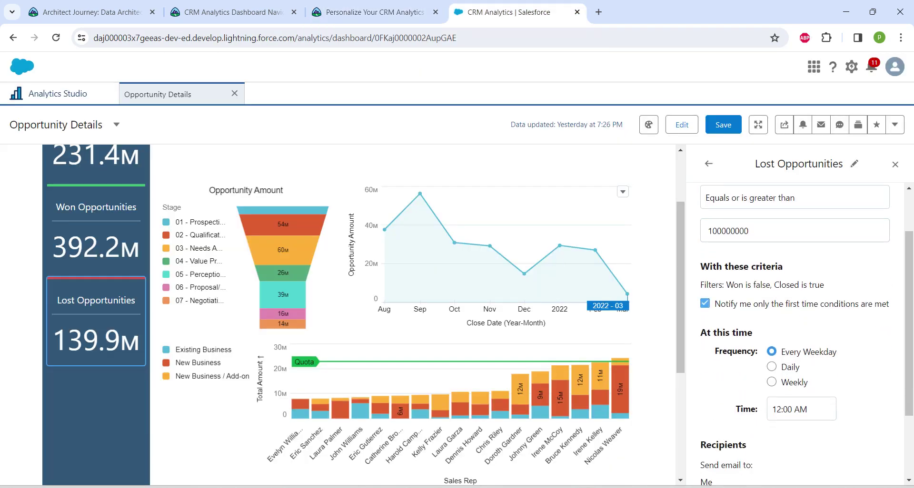
scroll(802, 333, down, 2)
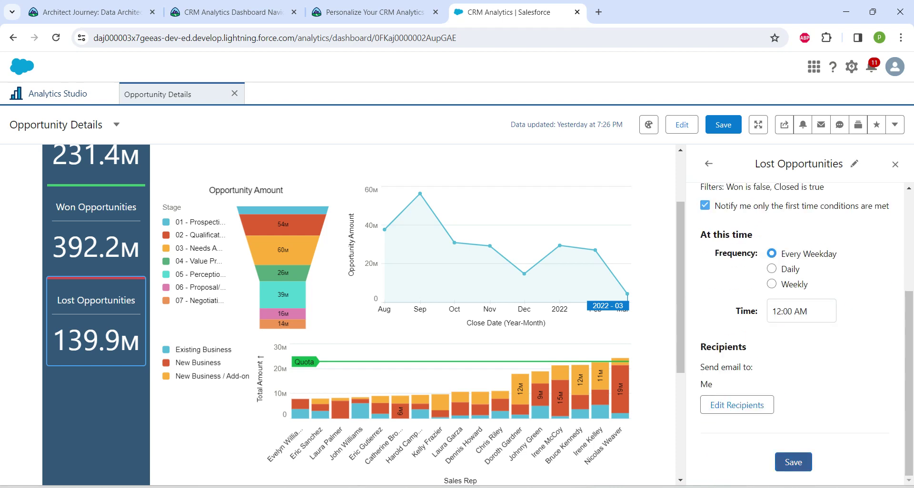
click(793, 462)
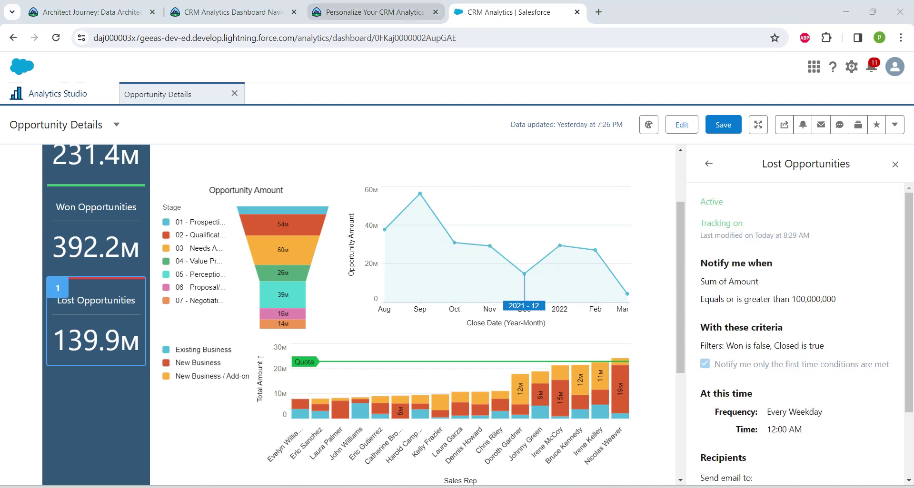
Run the 'Check Challenge to Earn 500 Points' check, then reload the module page to confirm completion
click(369, 11)
click(247, 430)
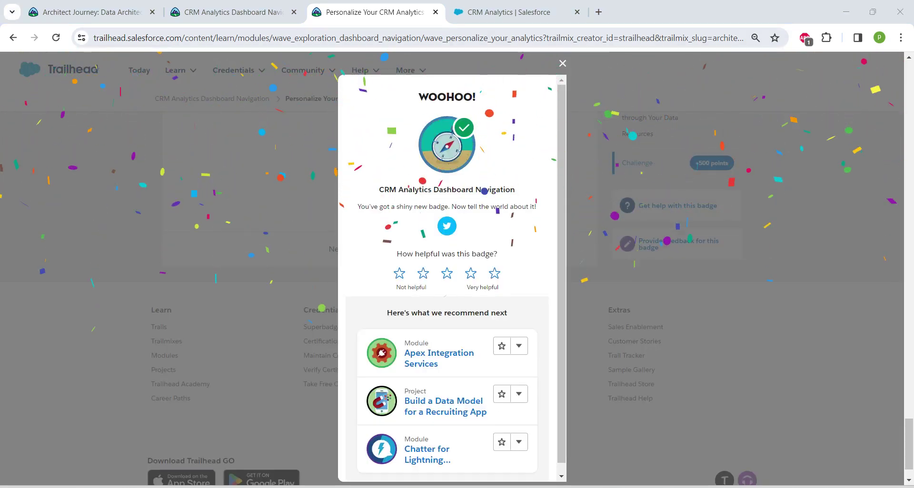
key(ctrl+shift+Tab)
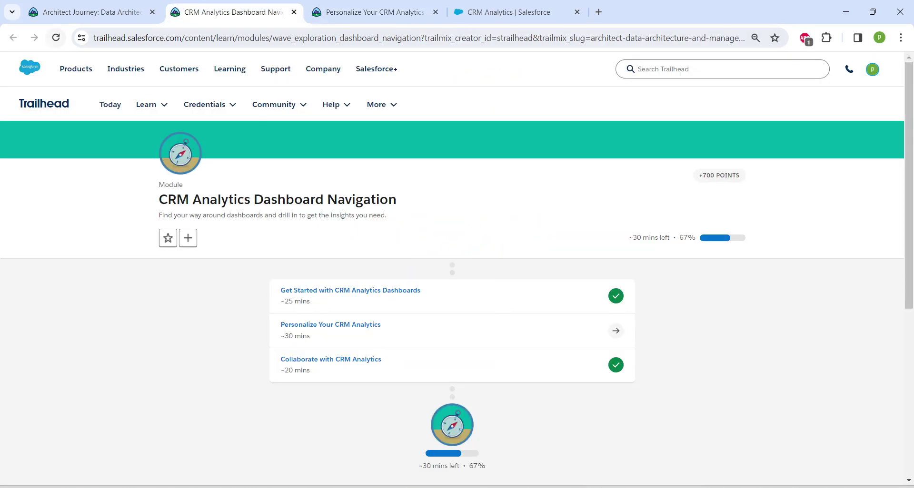
key(F5)
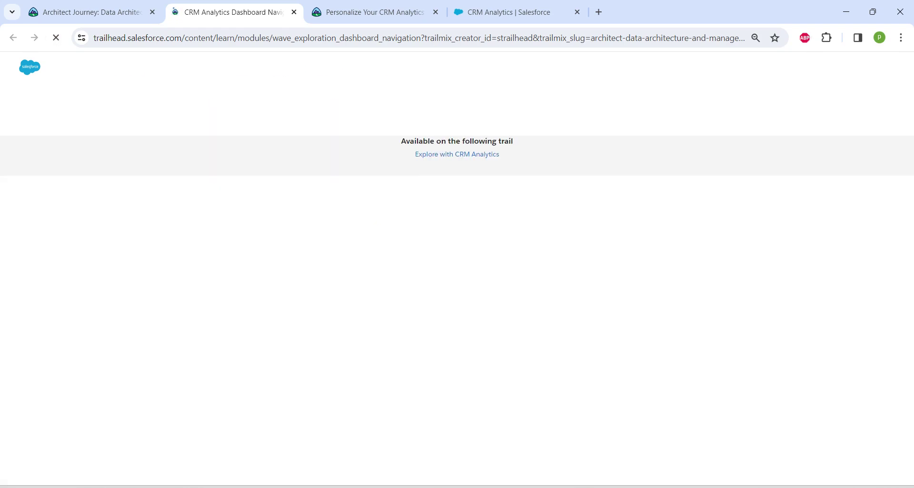